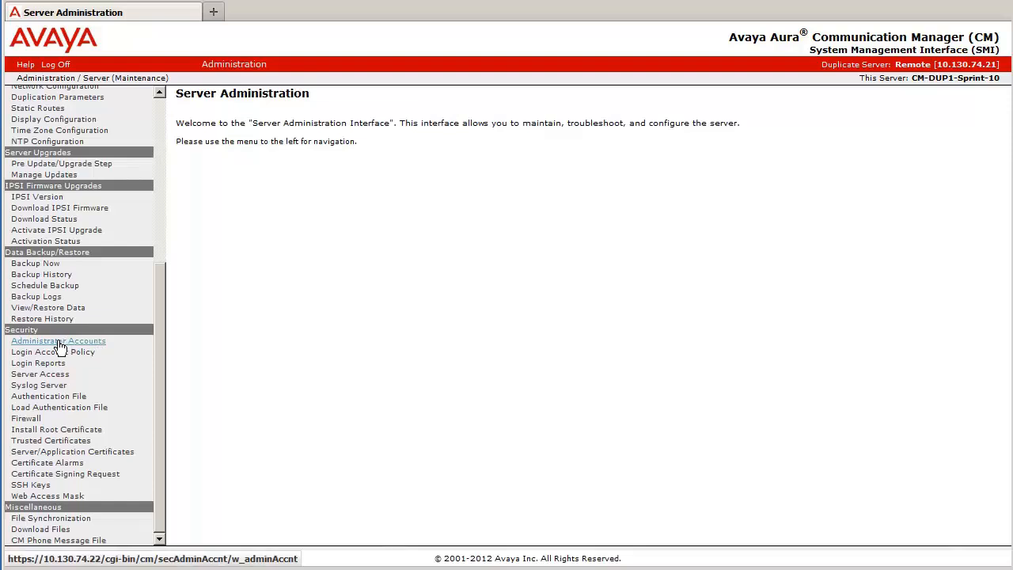
Start adding a Privileged Administrator login under Administrator Accounts and name it PrimaryAdmin
click(60, 347)
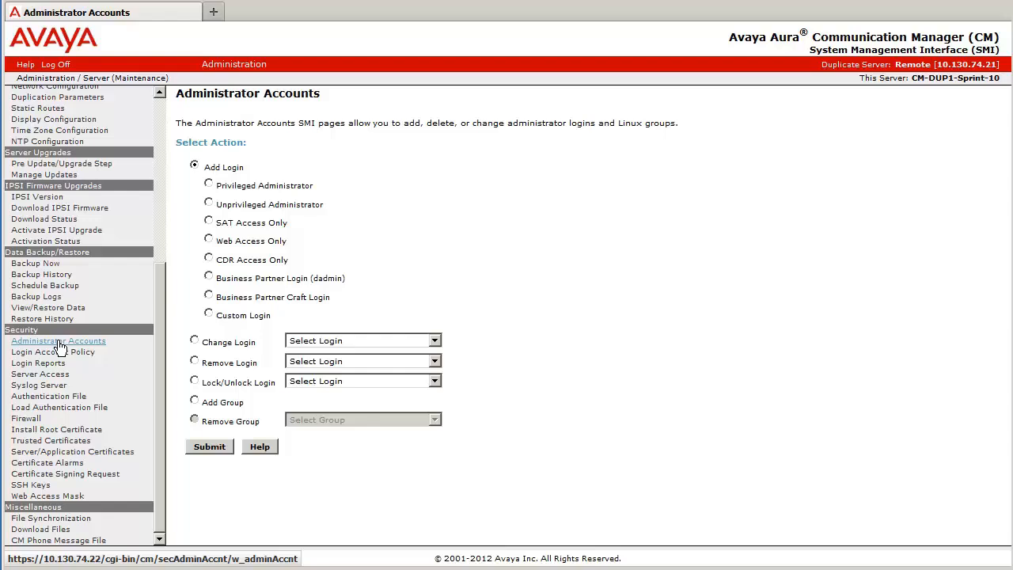
click(210, 183)
click(221, 451)
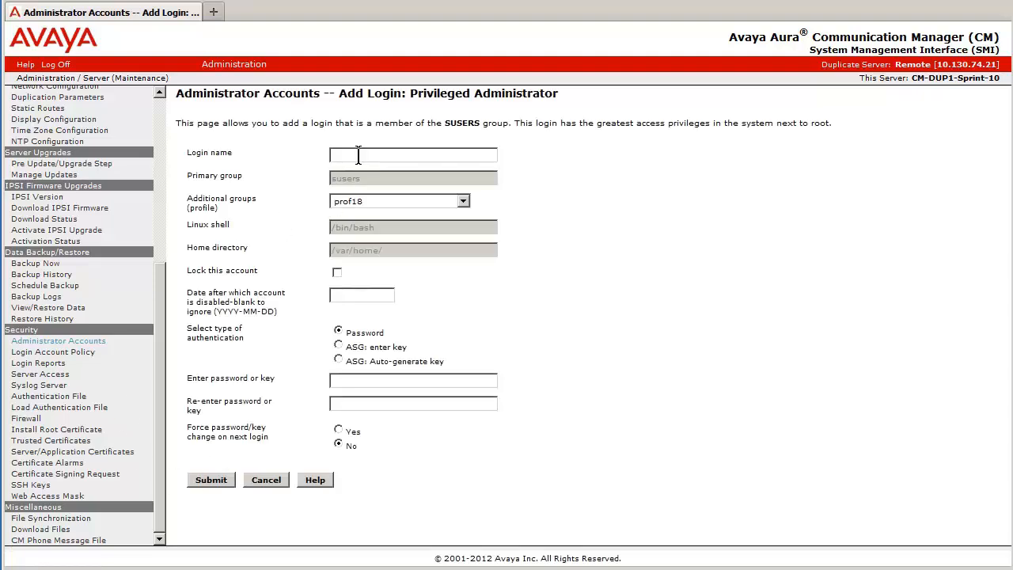
text(PrimaryAdmi)
text(n**************)
Enter and re-enter the password for the PrimaryAdmin login, submit it and return to the account actions
click(222, 481)
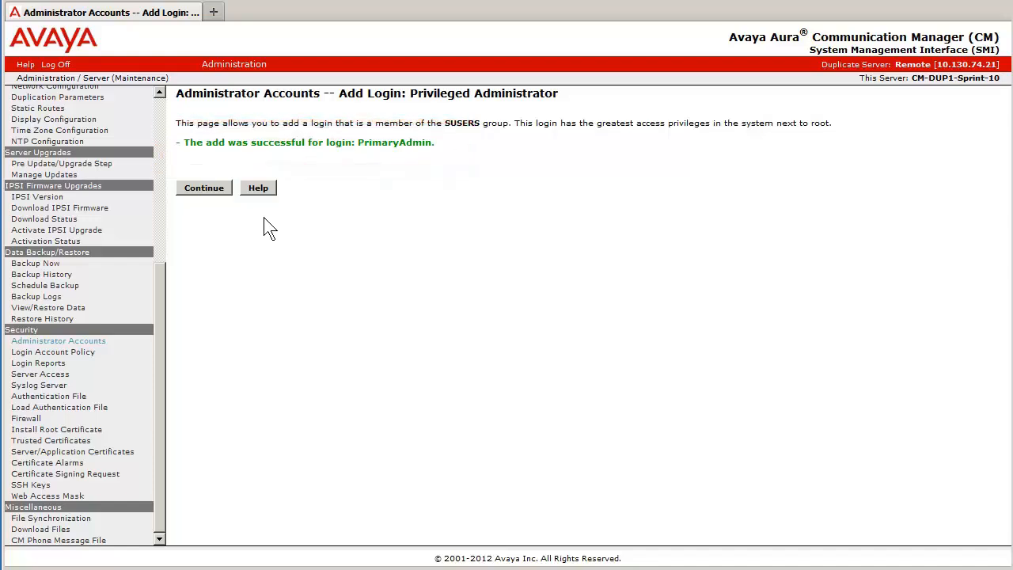
click(213, 190)
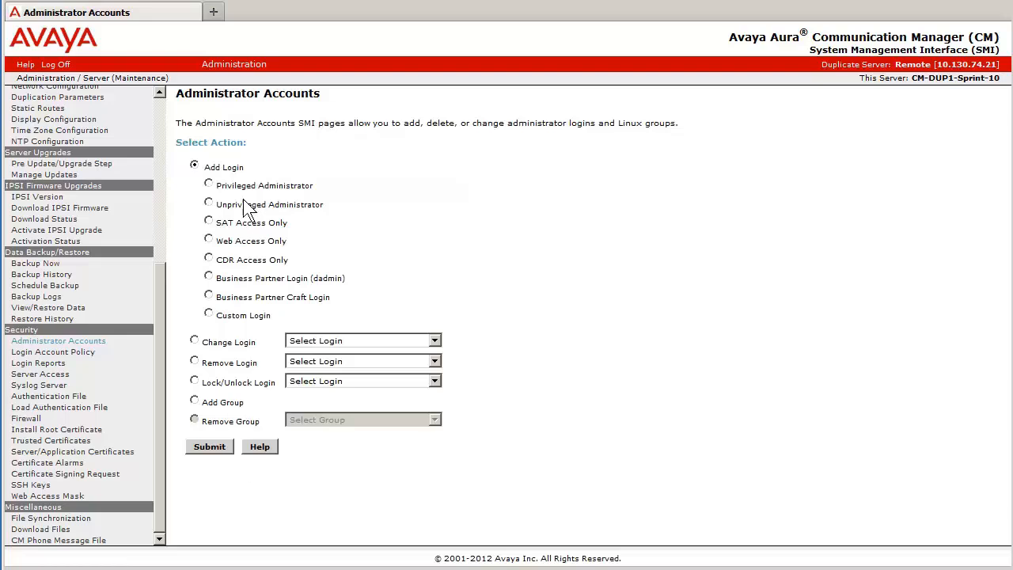
Add a second Privileged Administrator login named BackupAdmin with profile prof18 and an account password
click(208, 184)
click(211, 455)
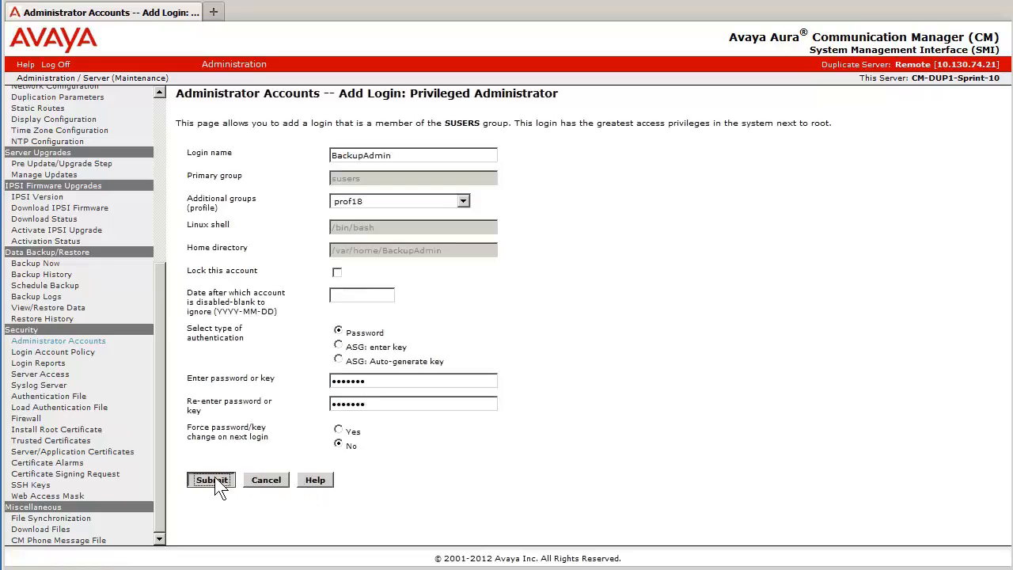
click(213, 480)
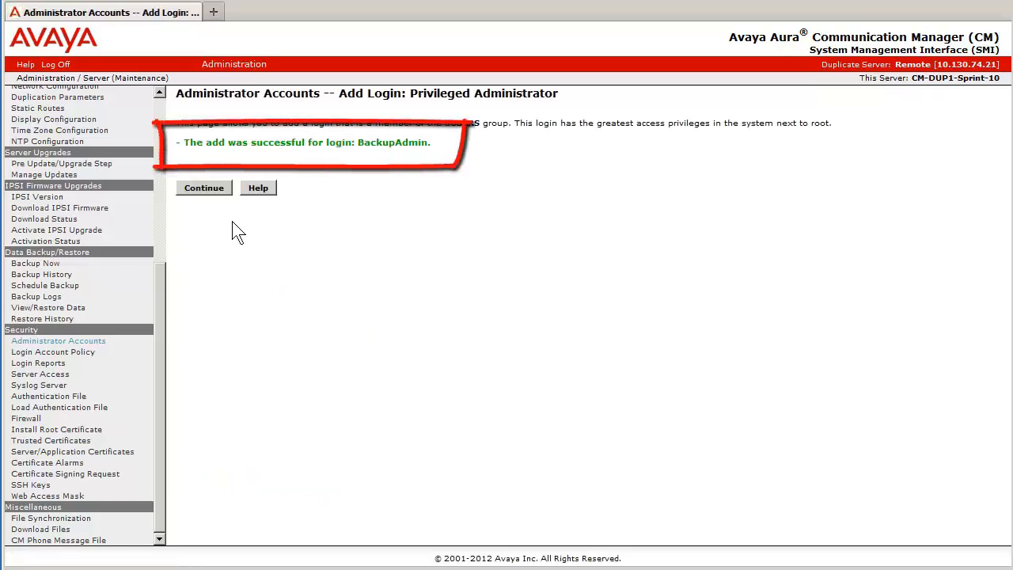
click(220, 193)
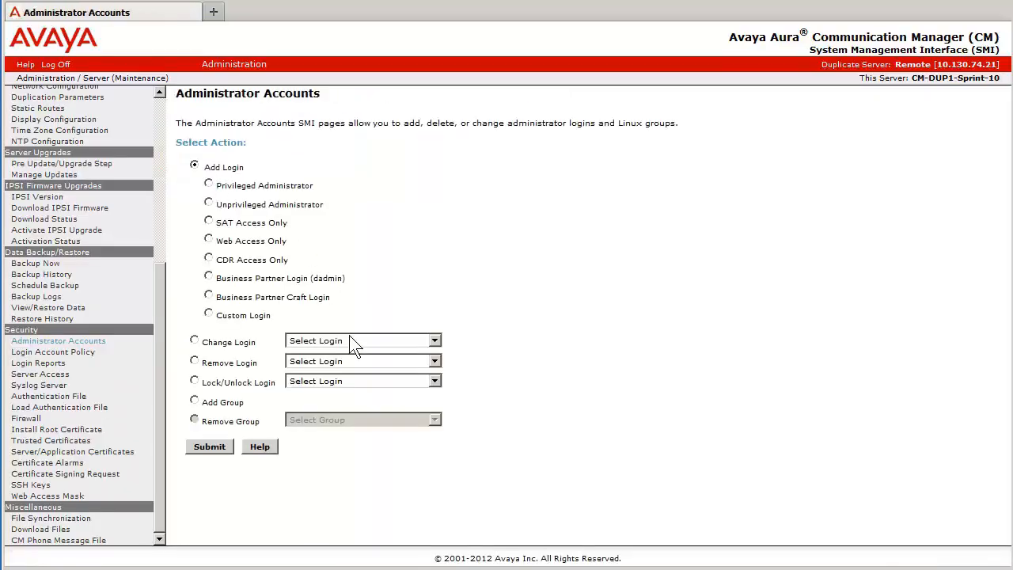
Check the list of existing logins available under Change Login
click(194, 341)
click(434, 340)
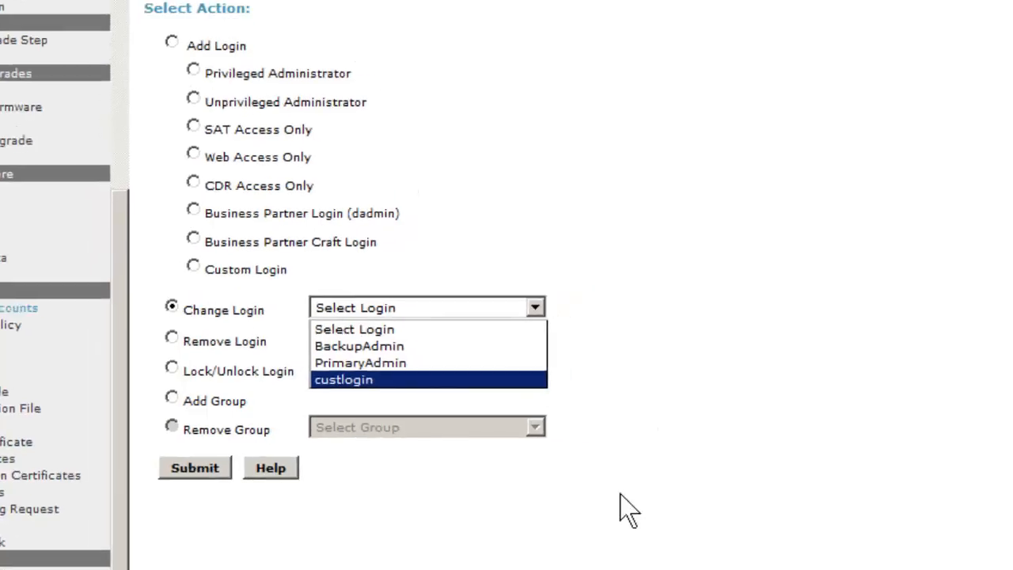
click(596, 565)
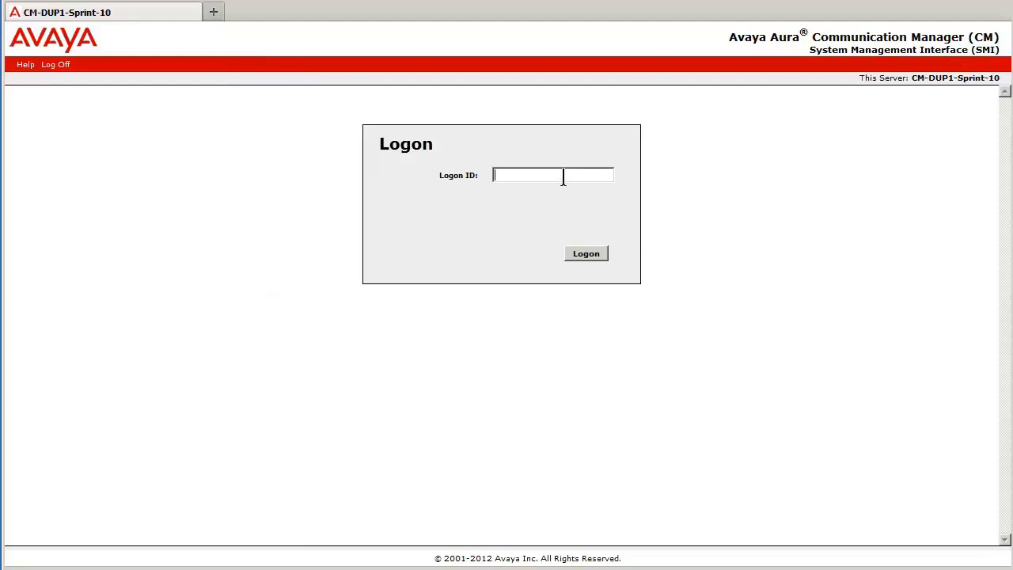
Log on as BackupAdmin with the account password and continue past the messages page
text(BackupAdmin)
click(587, 253)
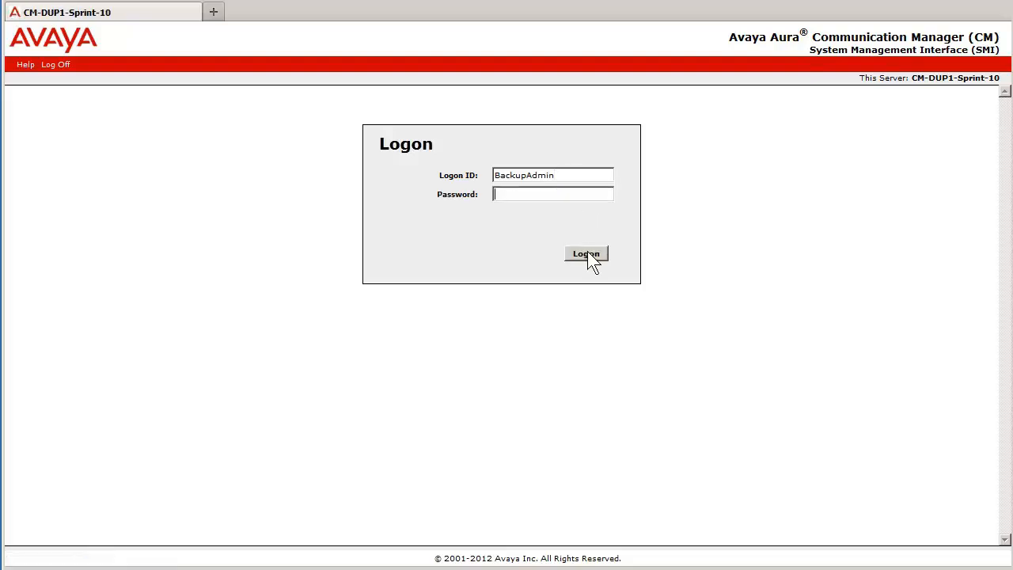
text(*******)
click(589, 255)
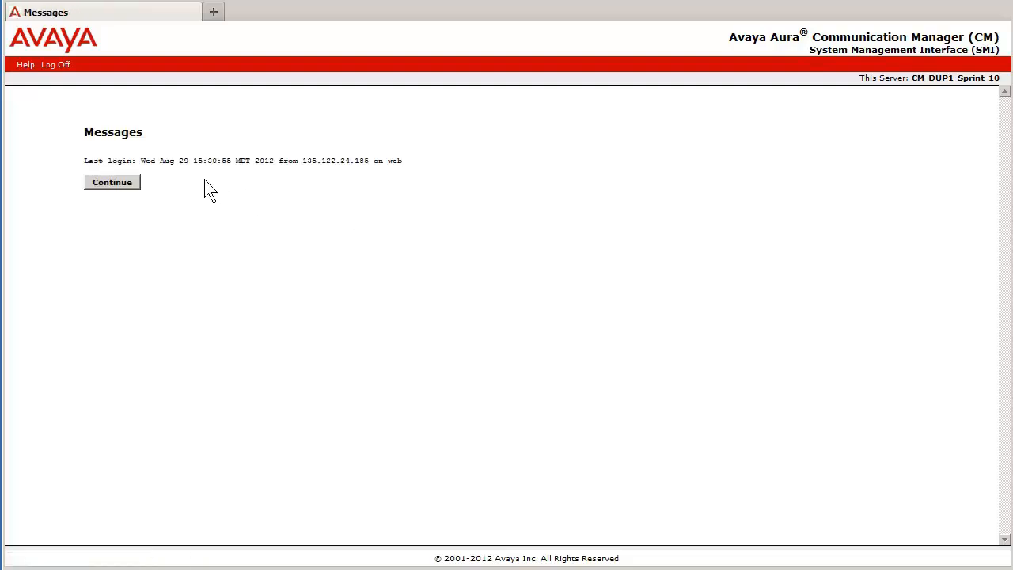
click(112, 183)
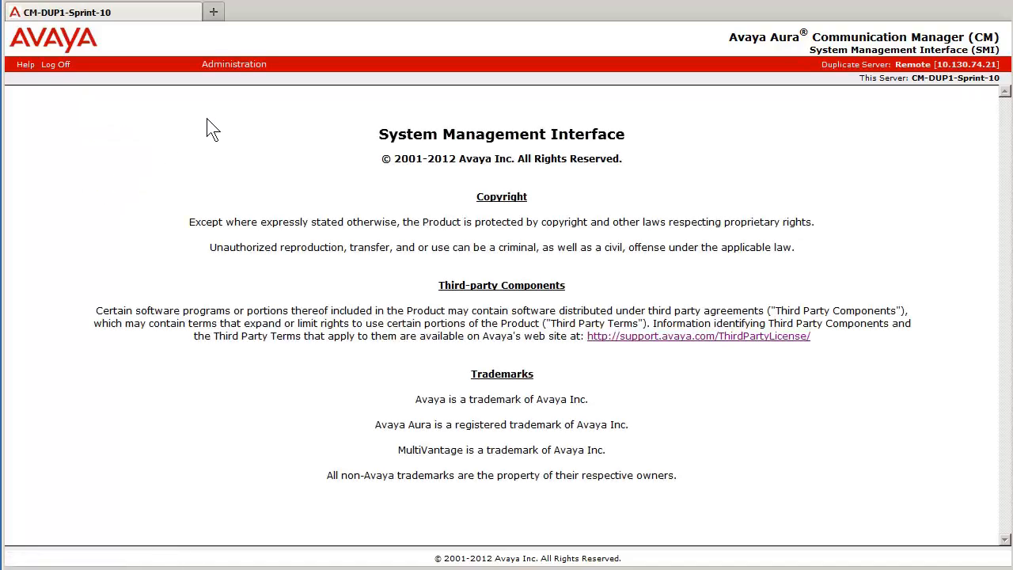
Open Administrator Accounts in Server (Maintenance) and bring up the PrimaryAdmin login for changing
mouse_move(226, 75)
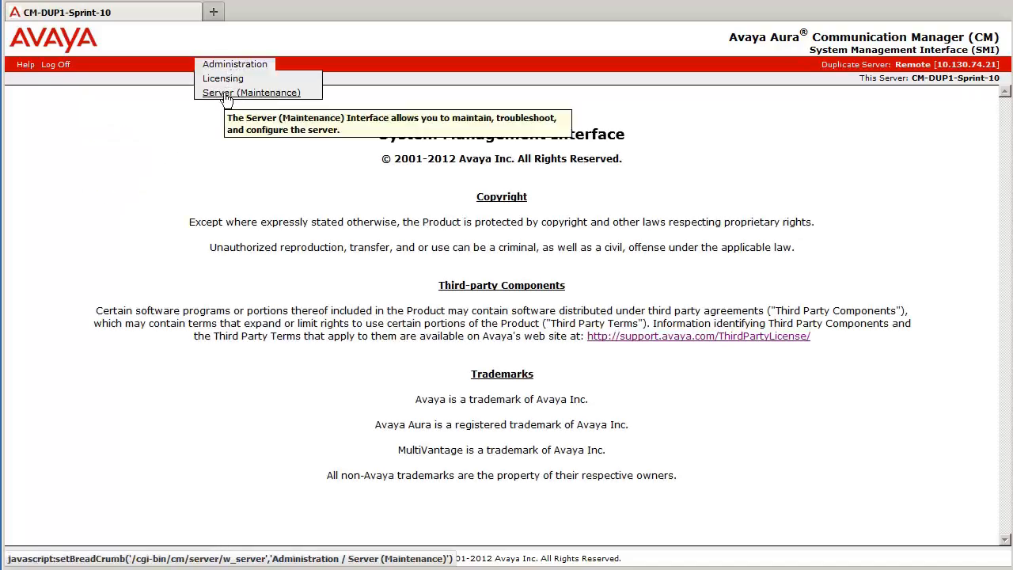
click(228, 94)
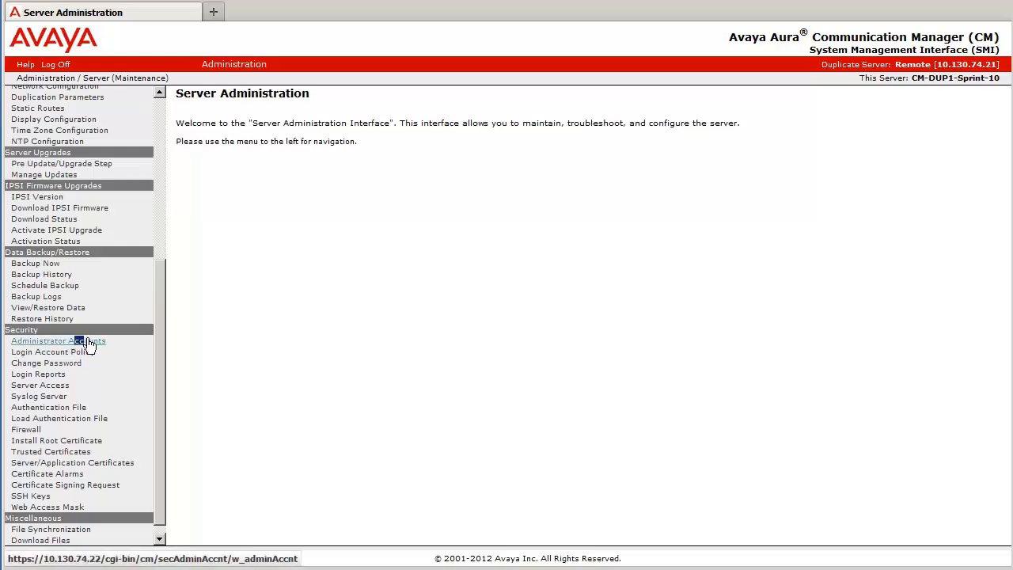
click(85, 342)
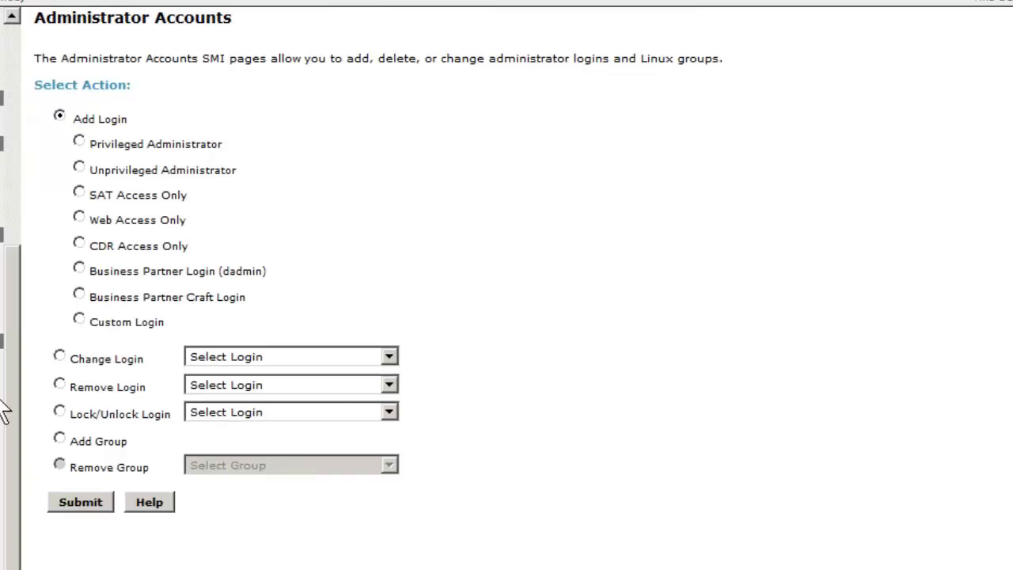
click(59, 356)
click(267, 361)
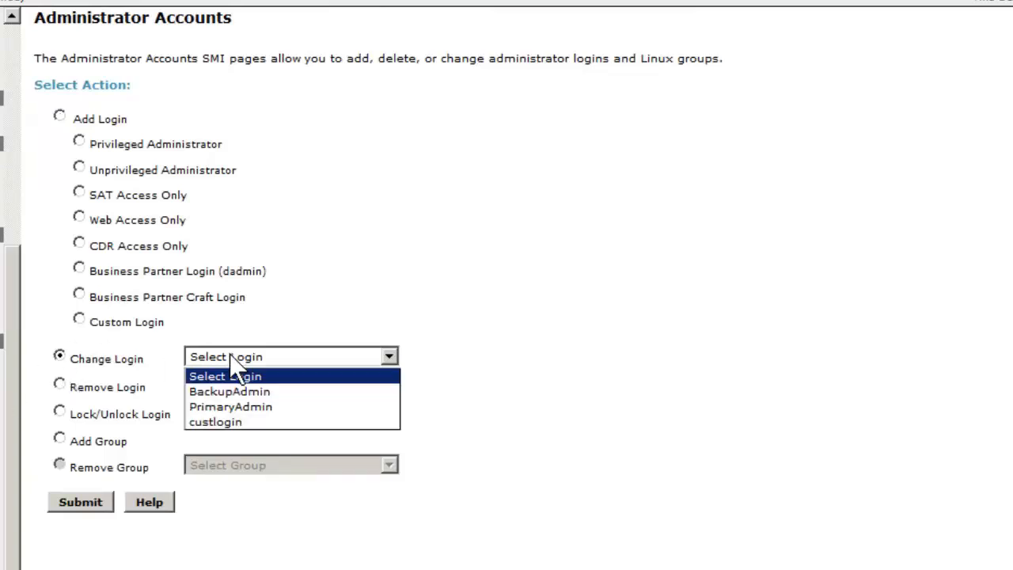
click(280, 408)
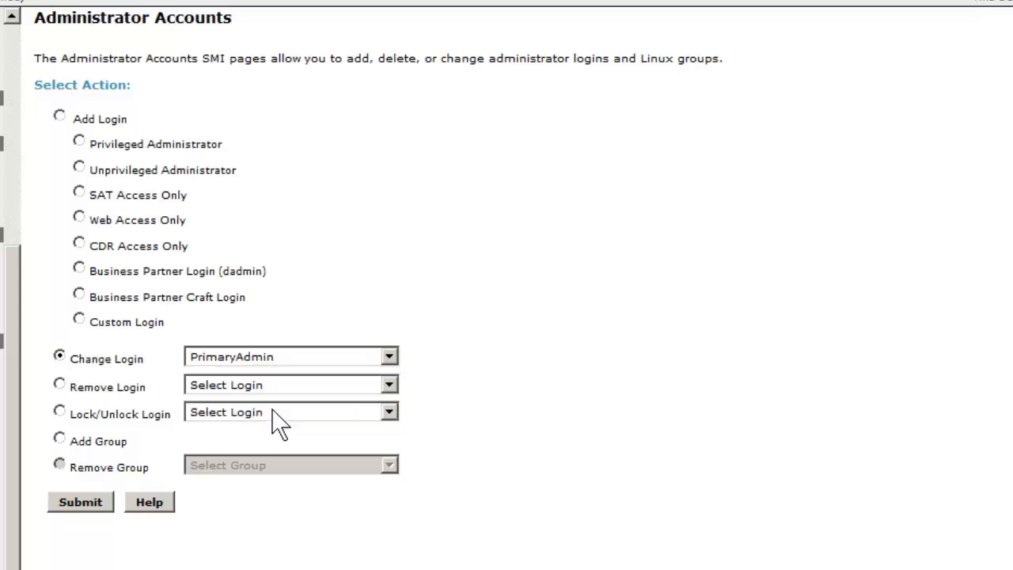
click(75, 501)
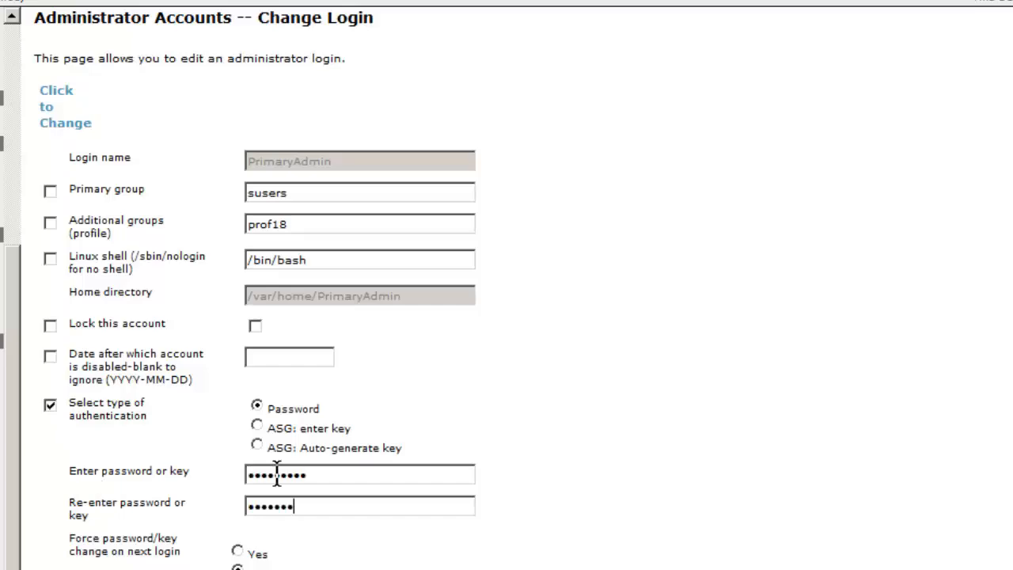
Enter and re-enter a new password for PrimaryAdmin with password authentication and submit the change
text(**)
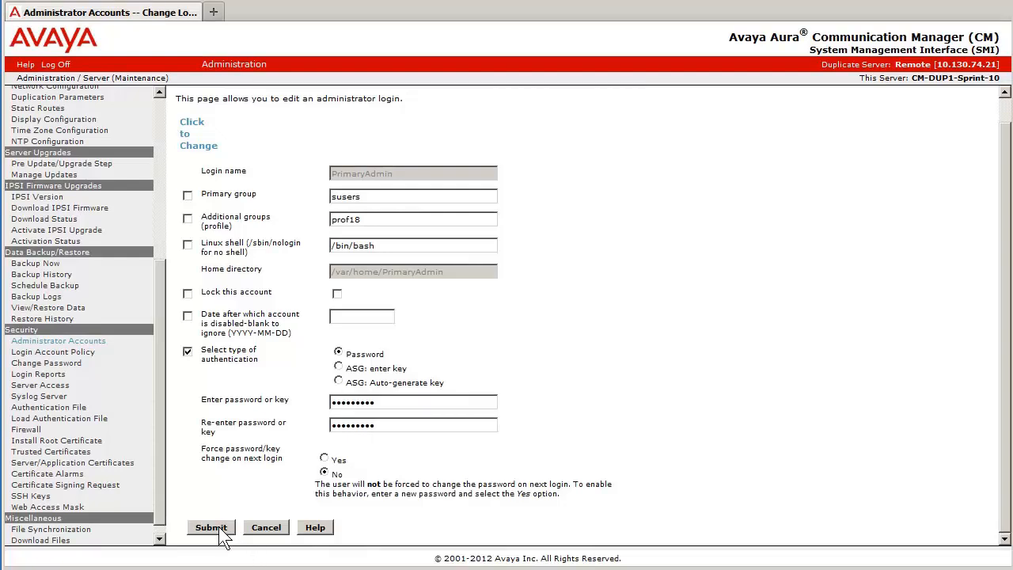
click(211, 527)
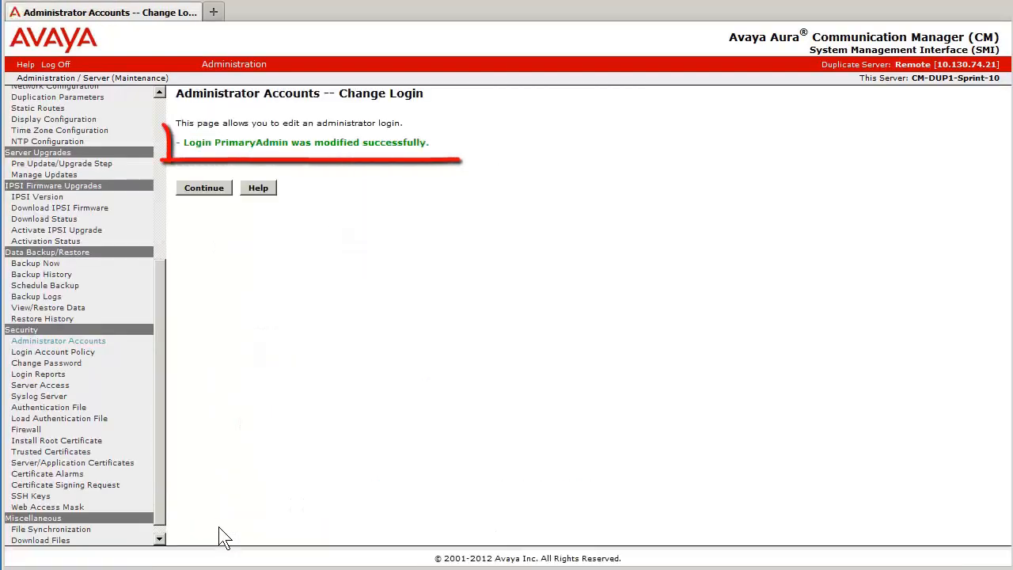
click(223, 191)
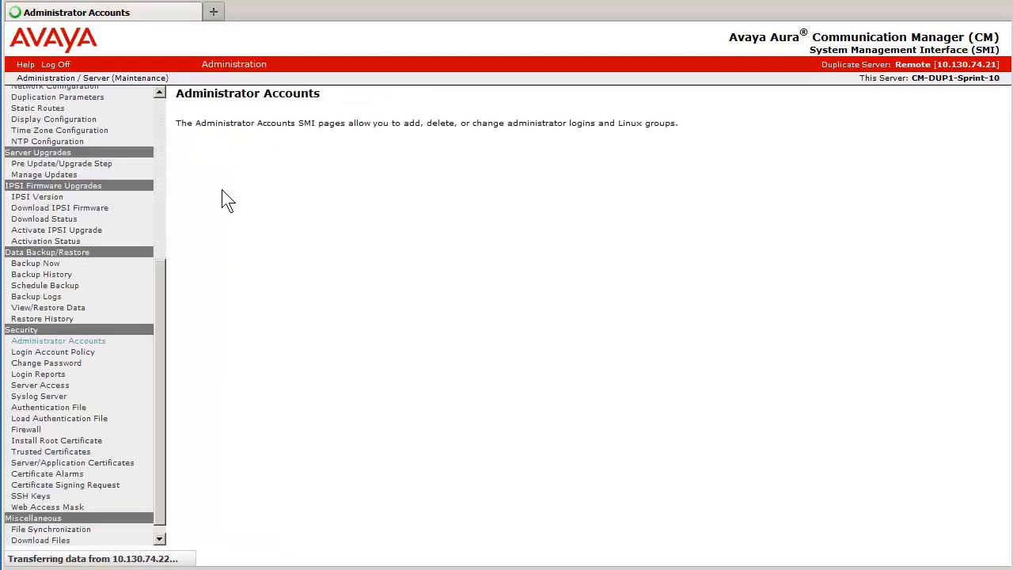
Log off and log on again as PrimaryAdmin with the account's new password
click(57, 65)
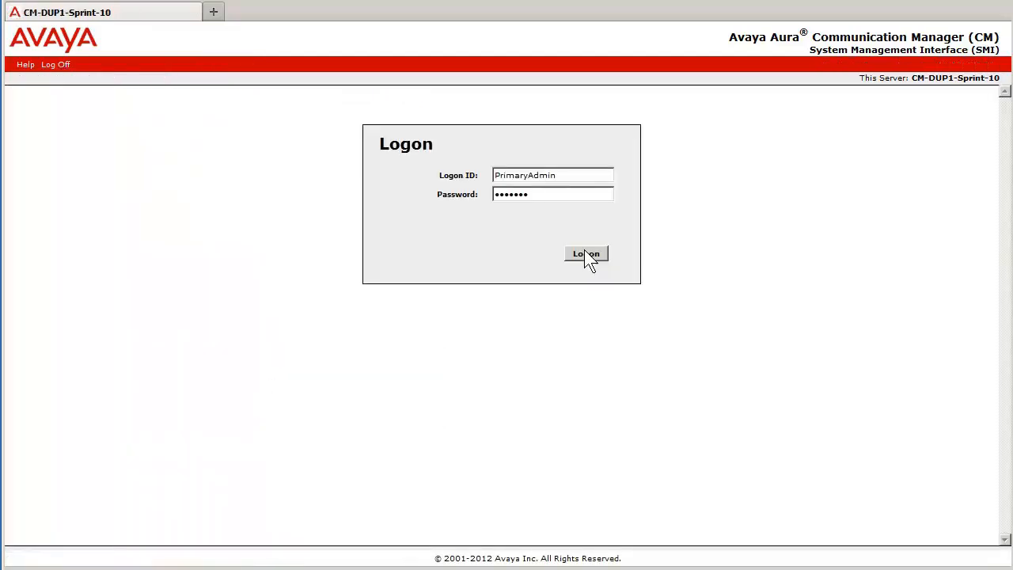
text(••)
click(586, 253)
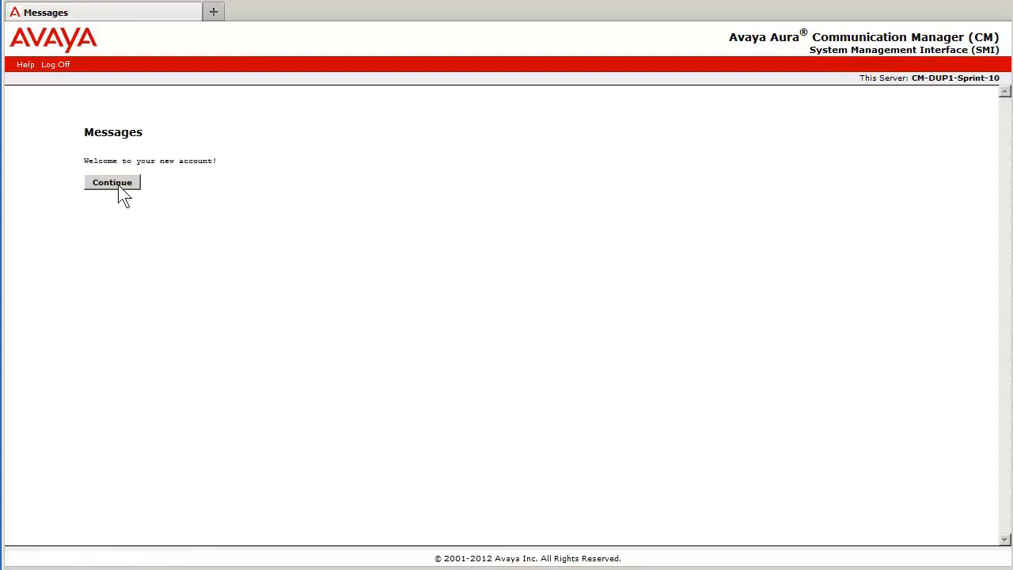
click(118, 188)
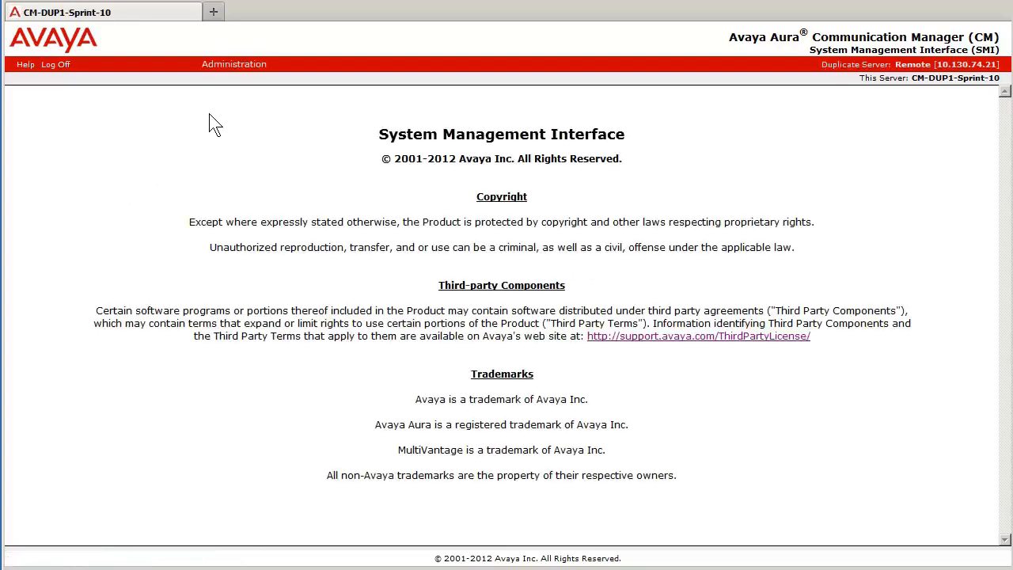
Open the Server (Maintenance) interface and bring the end of its navigation list into view
mouse_move(234, 64)
click(227, 95)
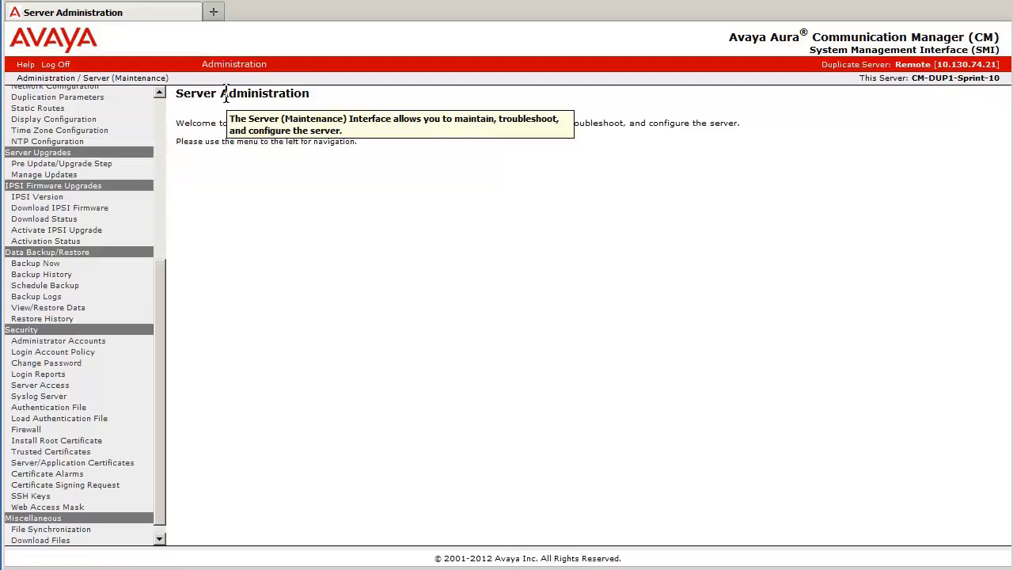
drag(149, 263, 163, 295)
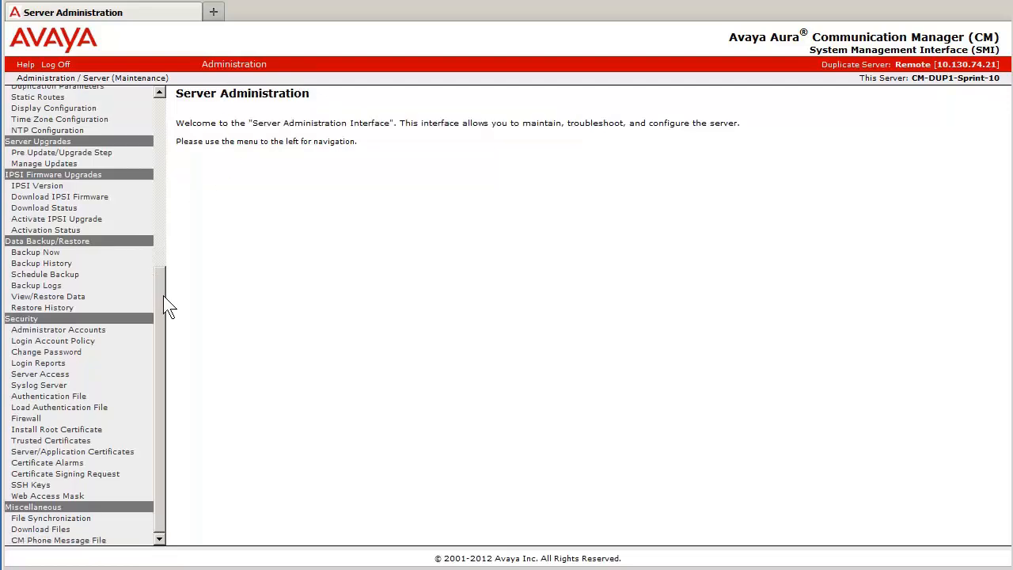